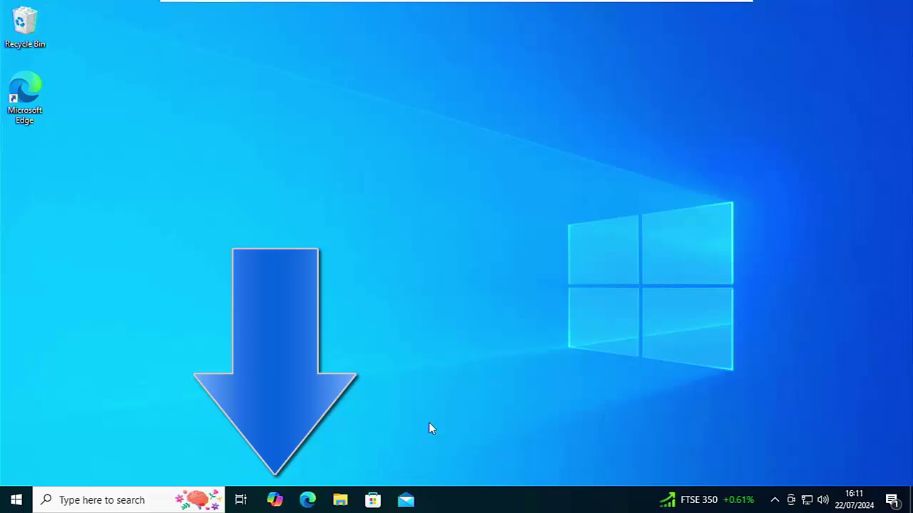
# - Open the Copilot app and accept its cookie notice
pyautogui.click(282, 503)
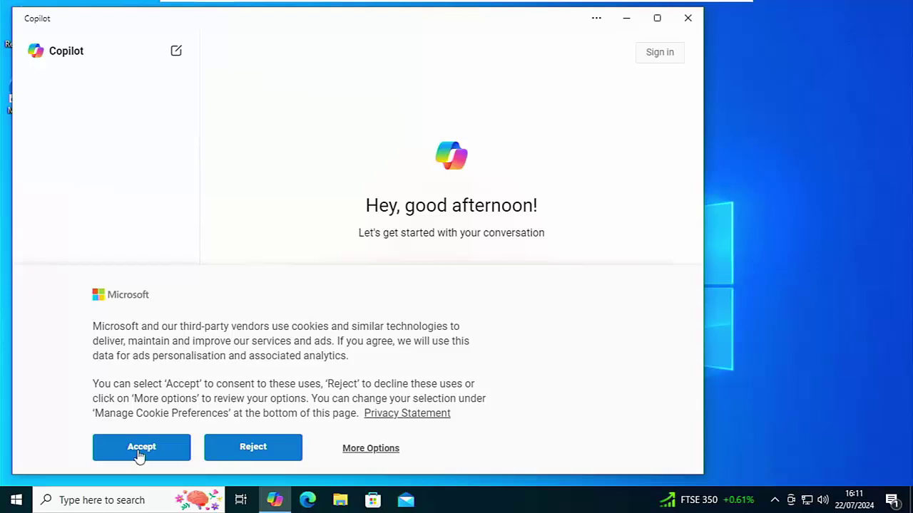
pyautogui.click(140, 448)
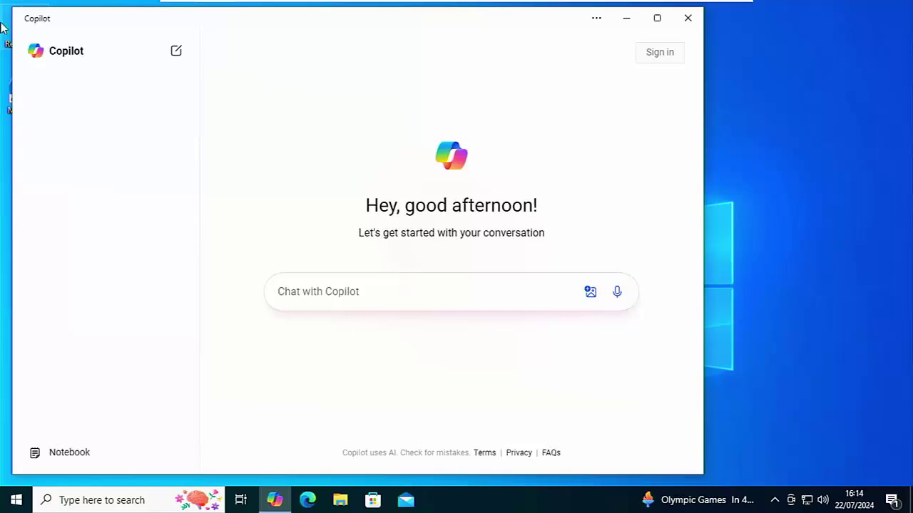
# - Send Copilot the prompt "Help me write a letter of complaint"
pyautogui.write('Helpm')
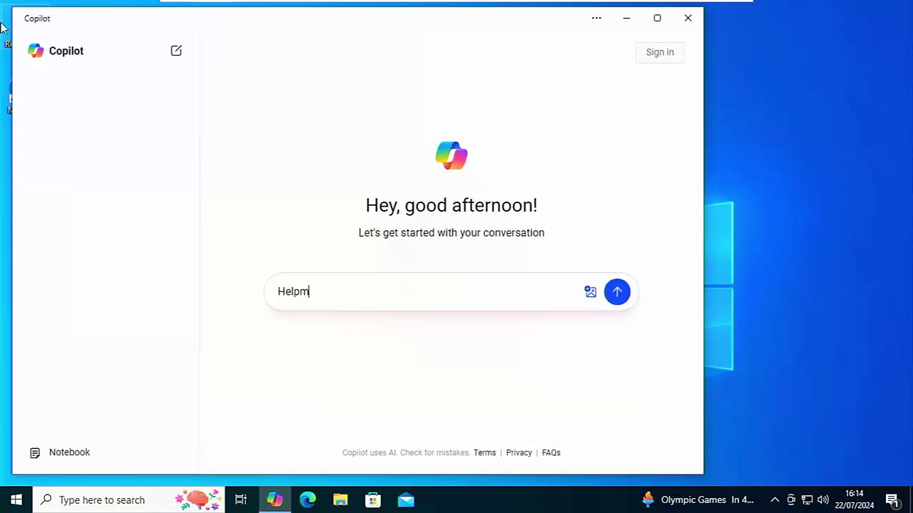
pyautogui.press('BackSpace')
pyautogui.write('me write a letter ogf')
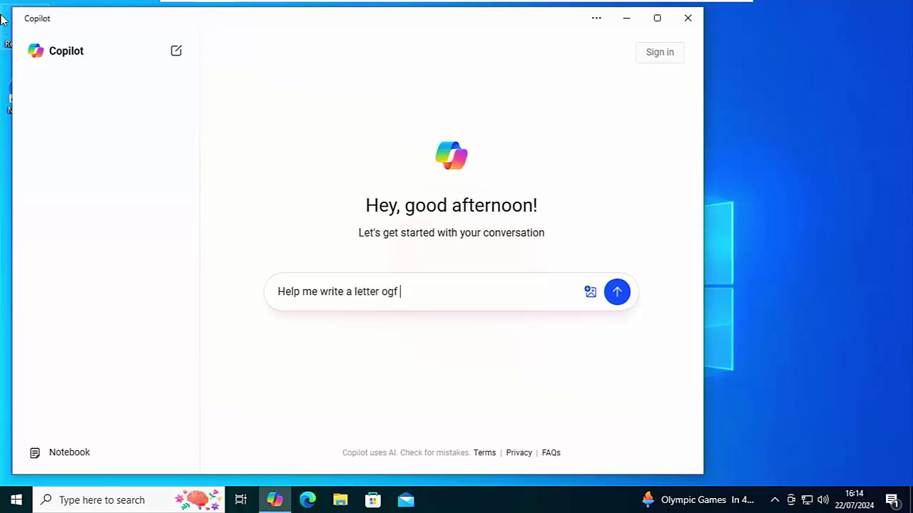
pyautogui.press('BackSpace')
pyautogui.press('BackSpace')
pyautogui.write('f complaint')
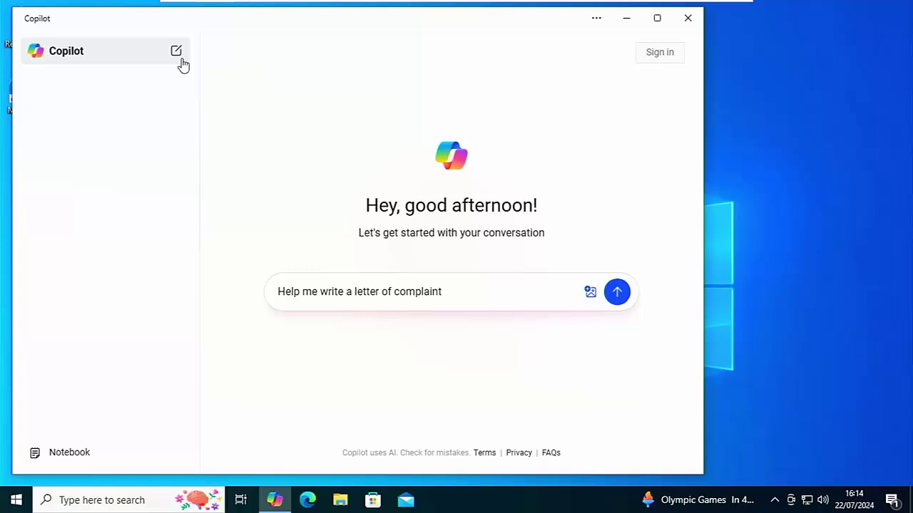
pyautogui.click(619, 302)
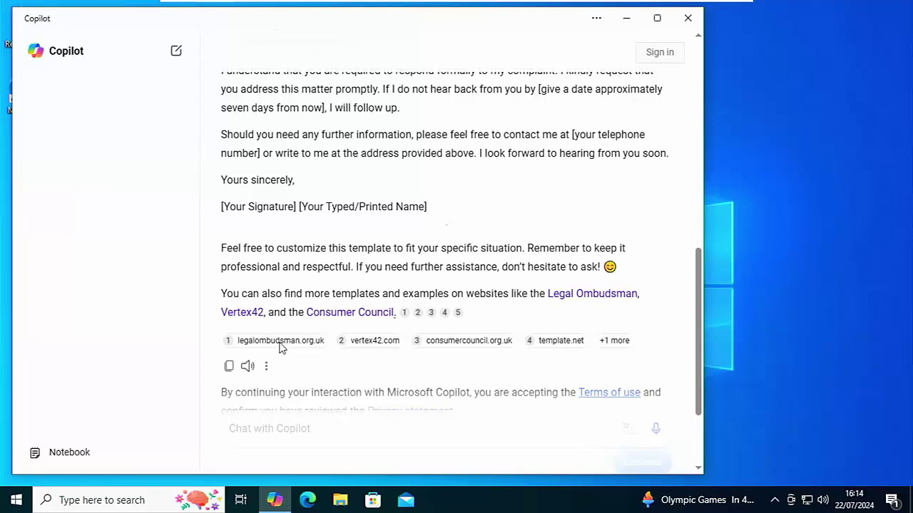
# - Review the cited Legal Ombudsman template and Copilot's full complaint letter reply, and accept the terms of use to continue the chat
pyautogui.scroll(-2, 318, 351)
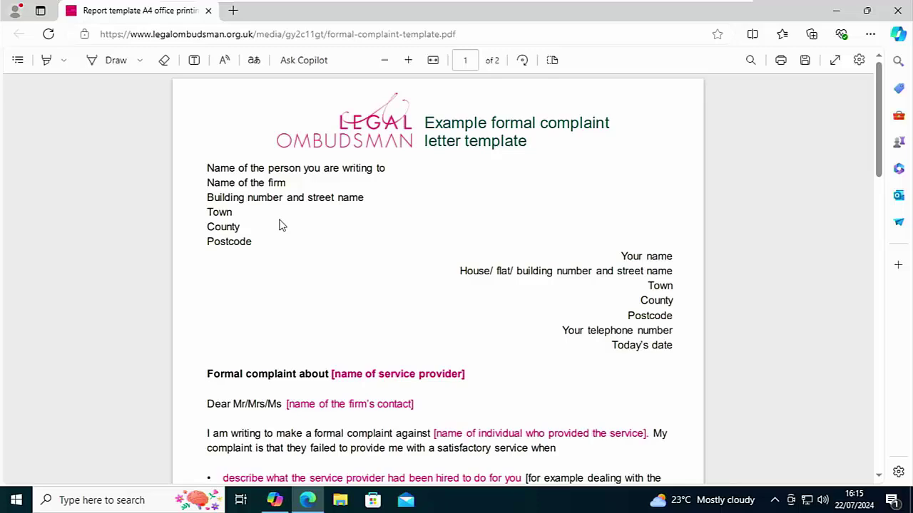
pyautogui.click(267, 501)
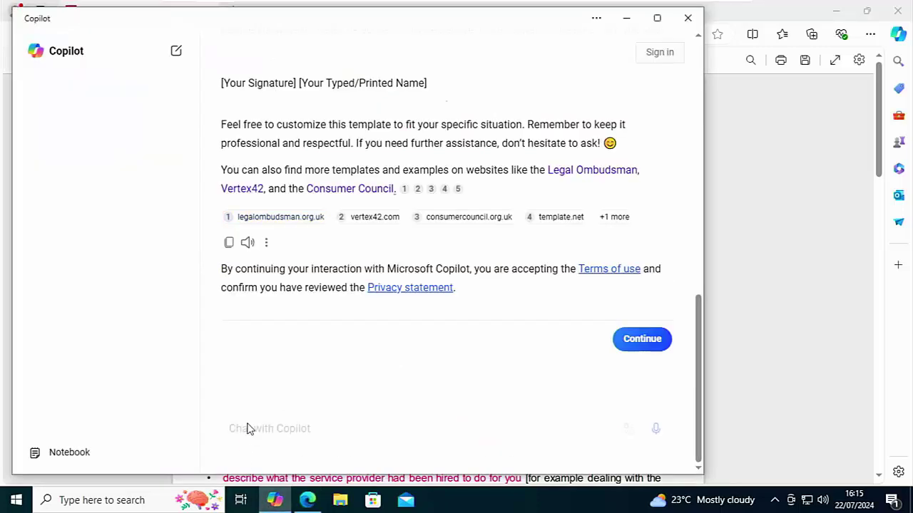
pyautogui.scroll(10, 247, 422)
pyautogui.scroll(2, 247, 421)
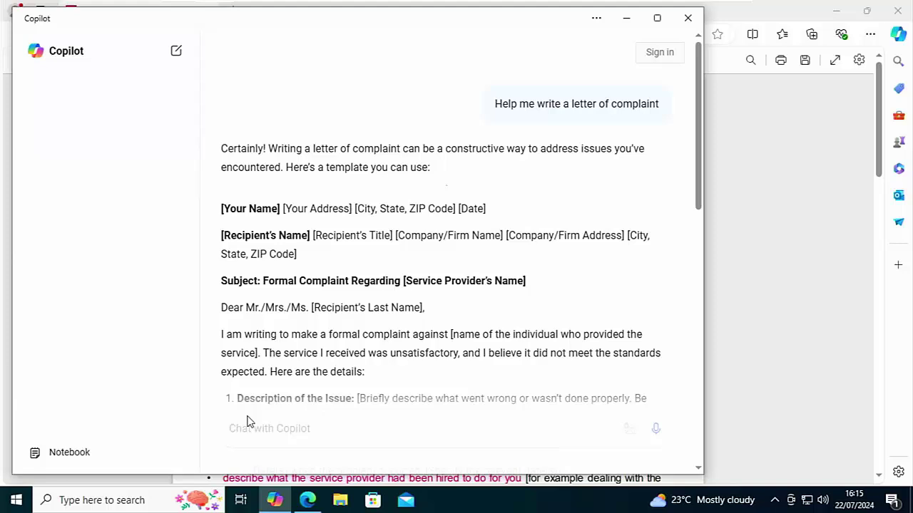
pyautogui.scroll(-12, 247, 421)
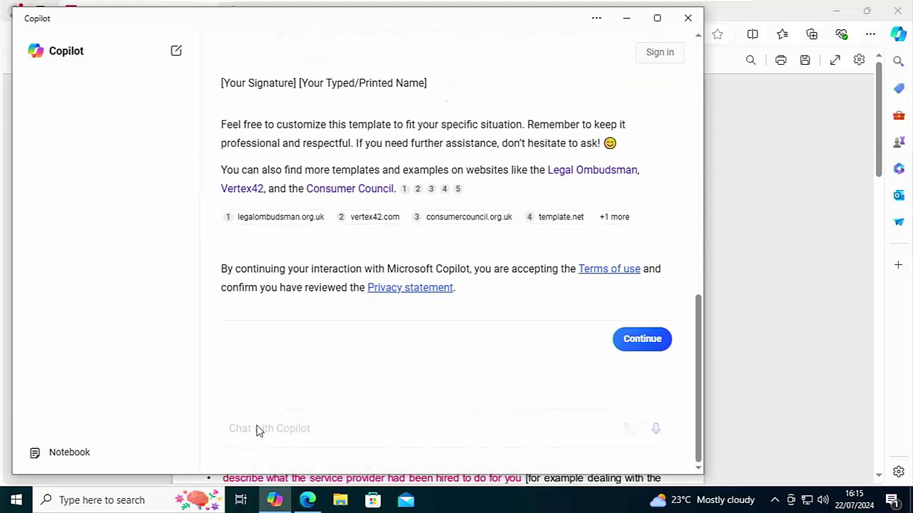
pyautogui.click(637, 341)
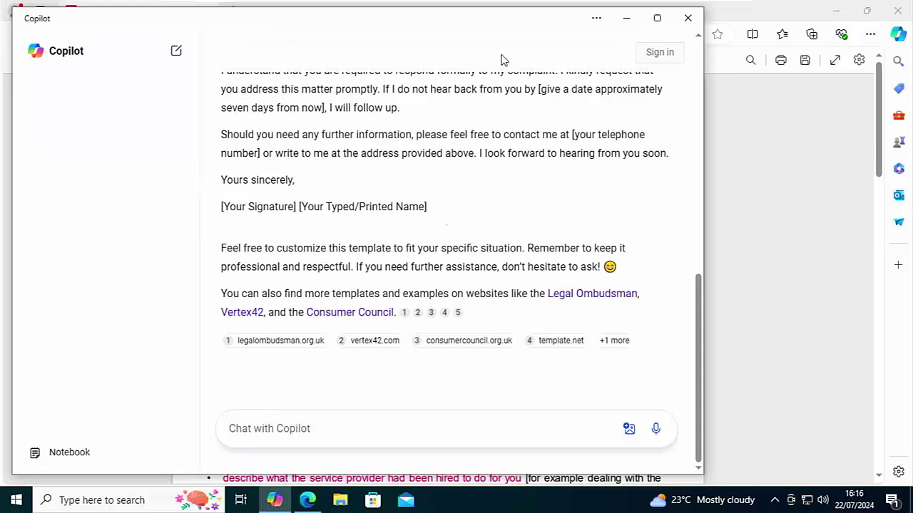
# - Close the Copilot window and the browser showing the complaint letter template
pyautogui.click(693, 24)
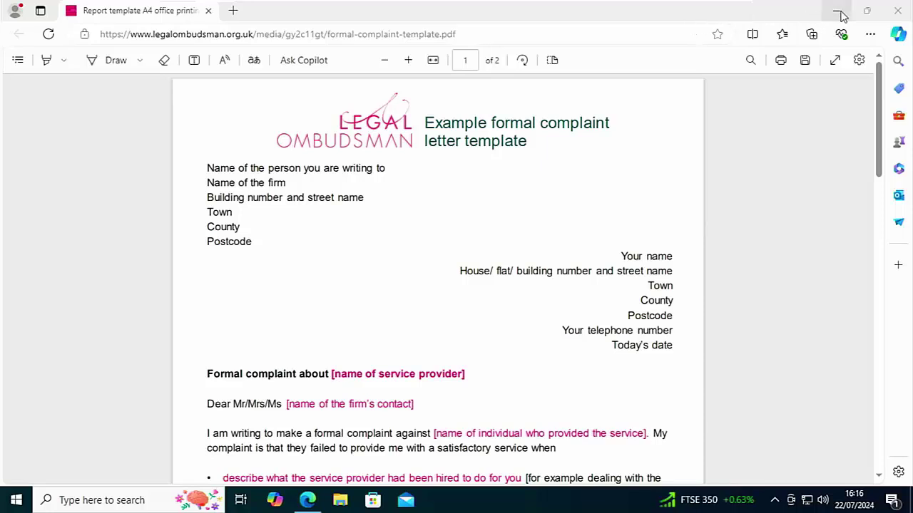
pyautogui.click(900, 11)
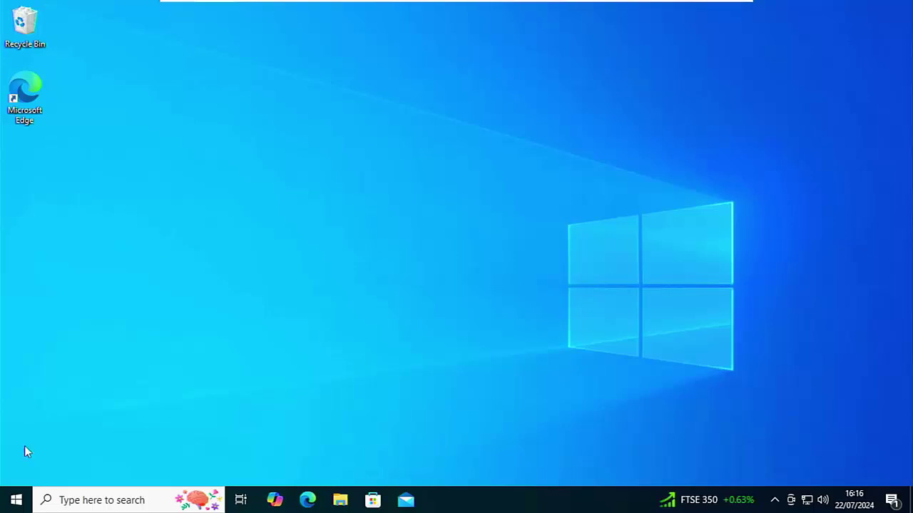
# - Look at the options available for Copilot in the list of installed programs, without choosing any
pyautogui.click(14, 502)
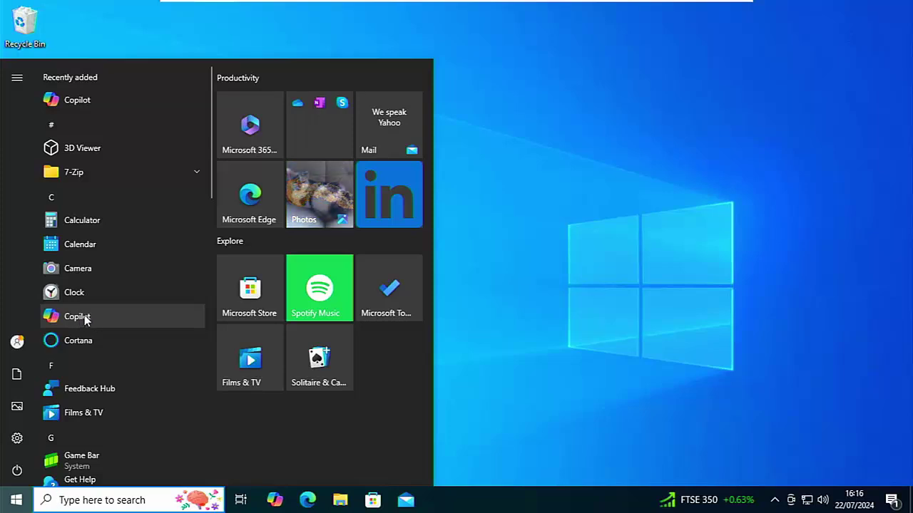
pyautogui.rightClick(84, 316)
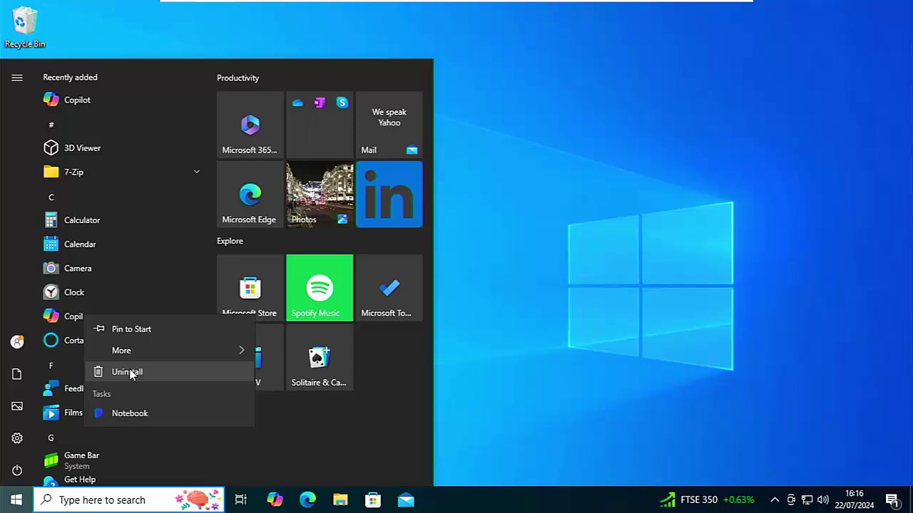
pyautogui.click(25, 439)
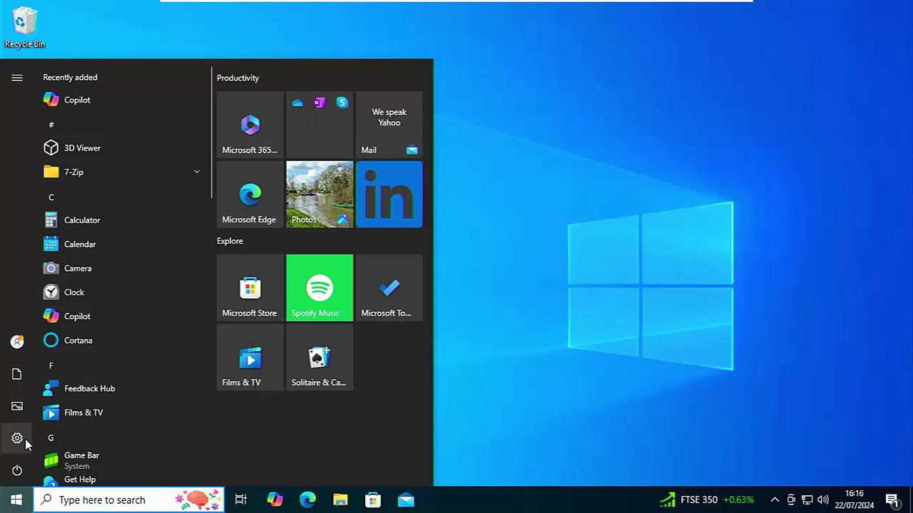
# - Open the Windows Settings list of installed apps and locate Copilot in it
pyautogui.click(25, 439)
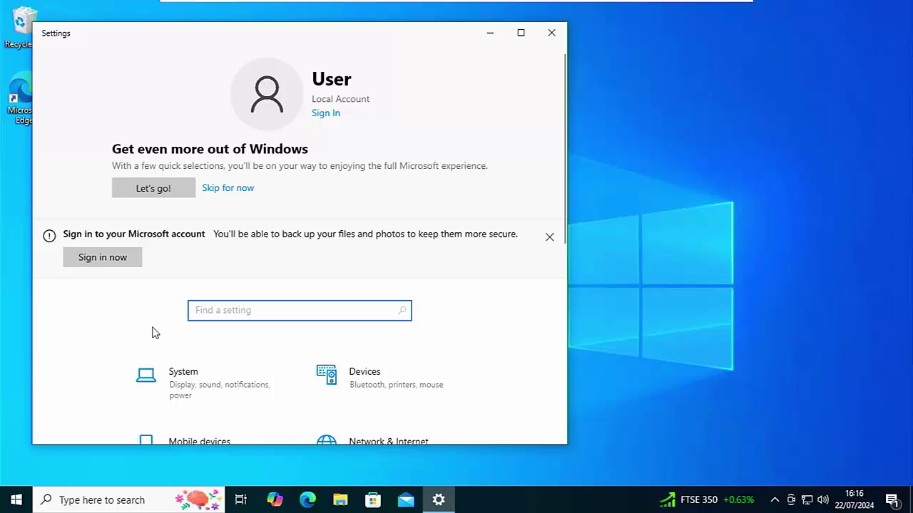
pyautogui.scroll(-1, 154, 331)
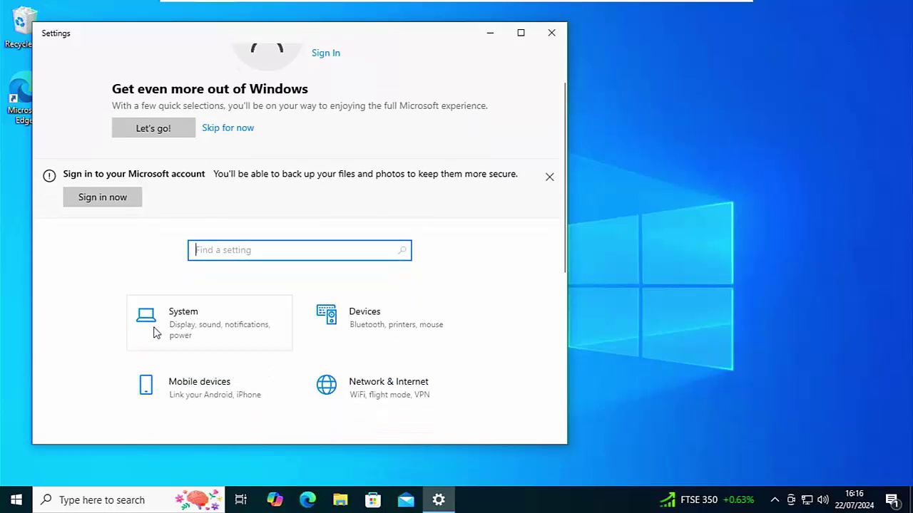
pyautogui.scroll(-2, 156, 333)
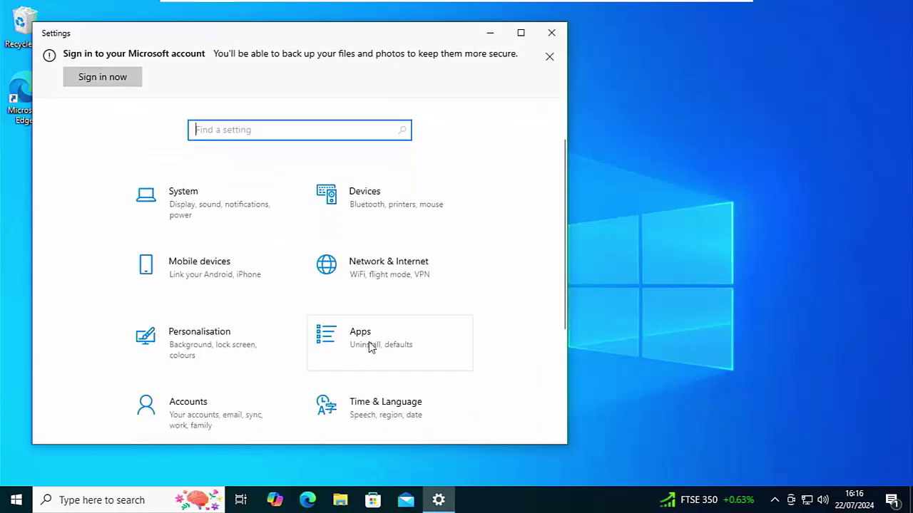
pyautogui.click(369, 344)
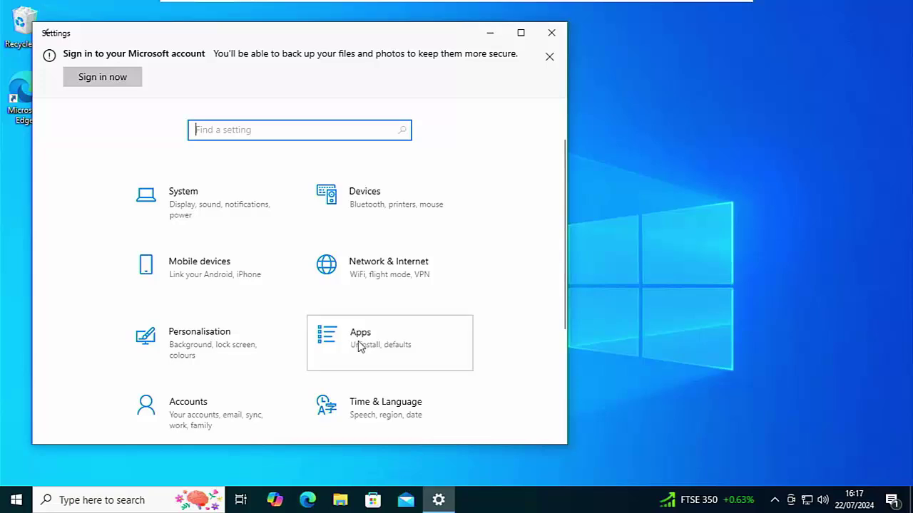
pyautogui.scroll(-8, 284, 271)
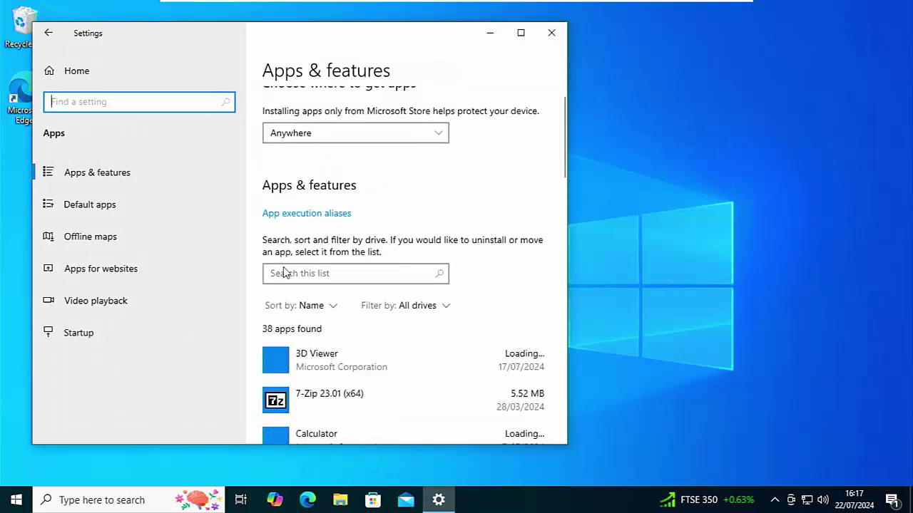
pyautogui.scroll(5, 299, 274)
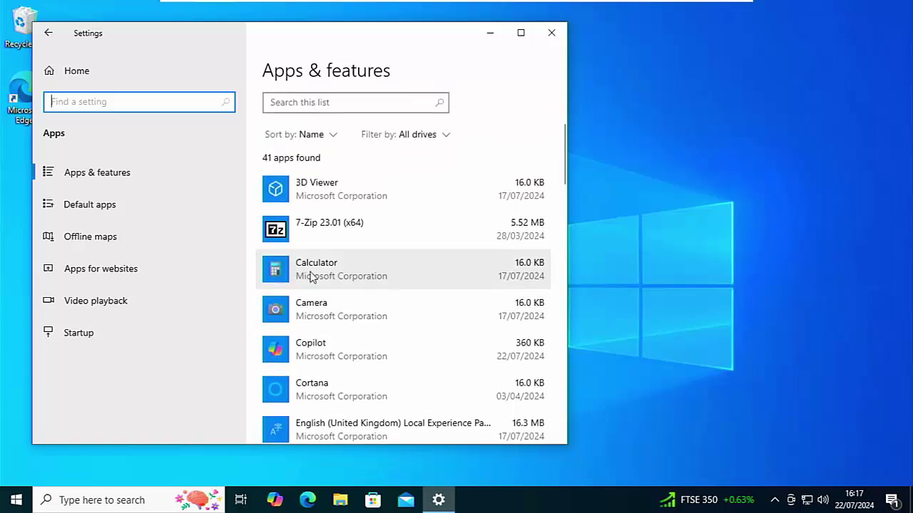
# - Uninstall Copilot from the computer and close Settings
pyautogui.click(318, 348)
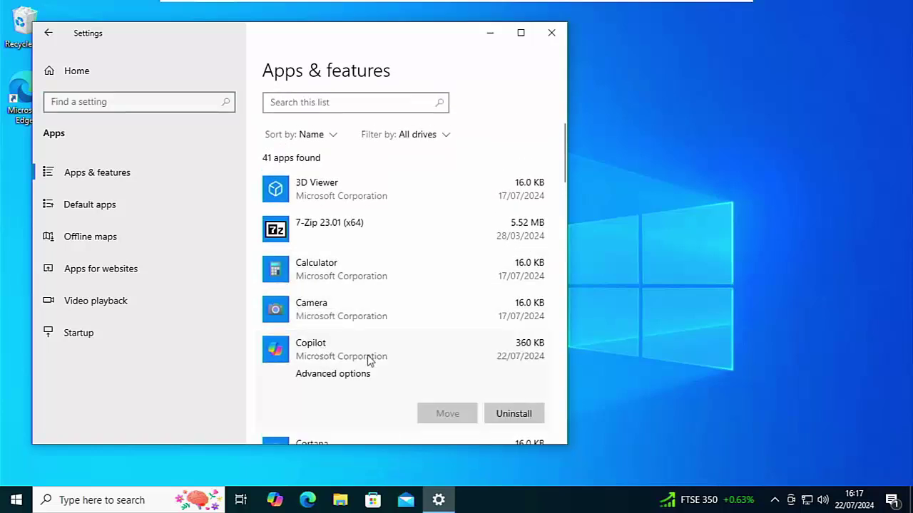
pyautogui.click(510, 418)
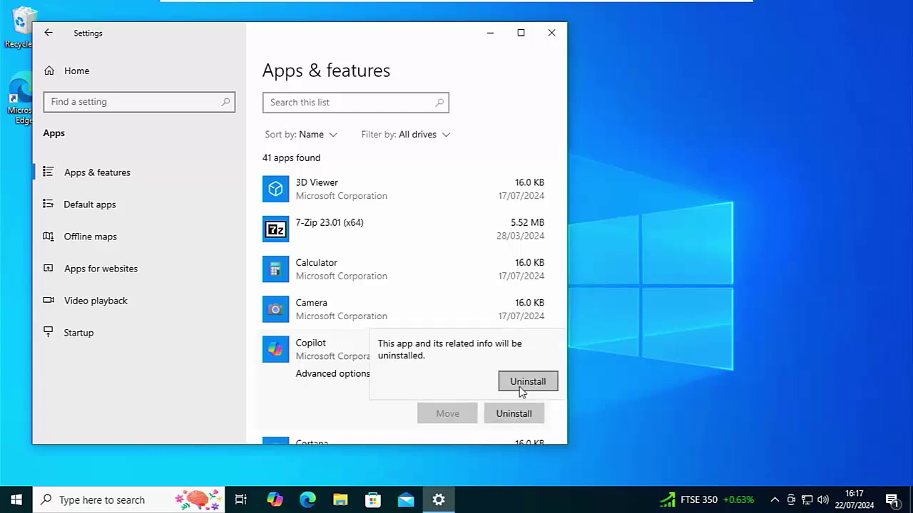
pyautogui.click(523, 390)
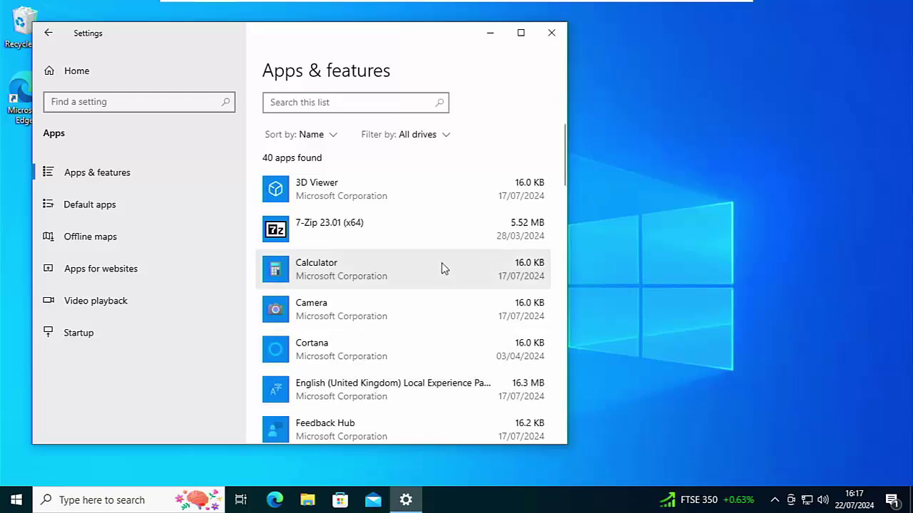
pyautogui.click(551, 32)
# - Open Microsoft Edge, close its What's New page, and accept the privacy notice on the new tab page
pyautogui.click(275, 500)
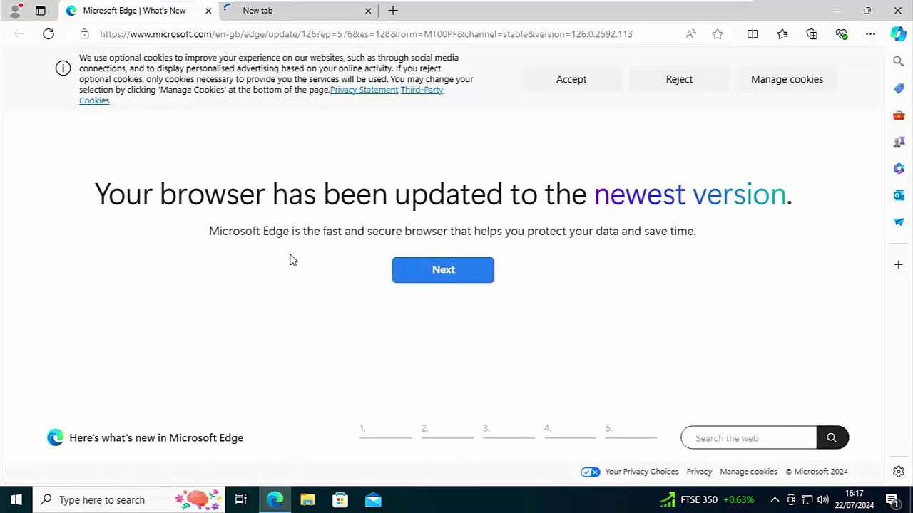
pyautogui.click(207, 10)
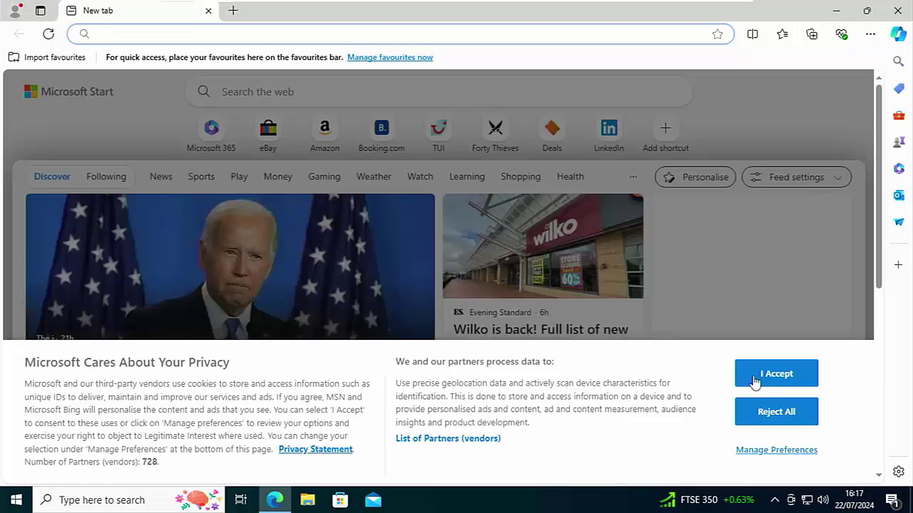
pyautogui.click(775, 374)
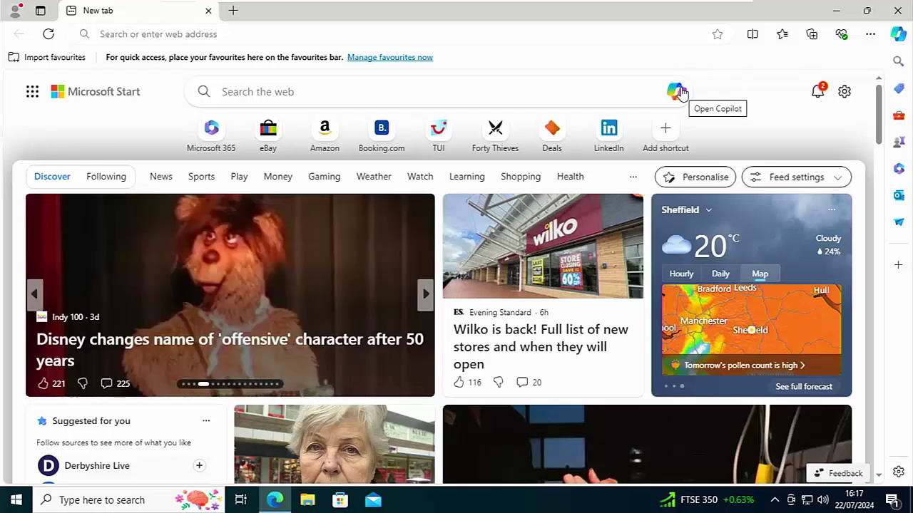
# - View the web version of Copilot from the new tab page, accepting its cookies, and close its tab
pyautogui.click(681, 93)
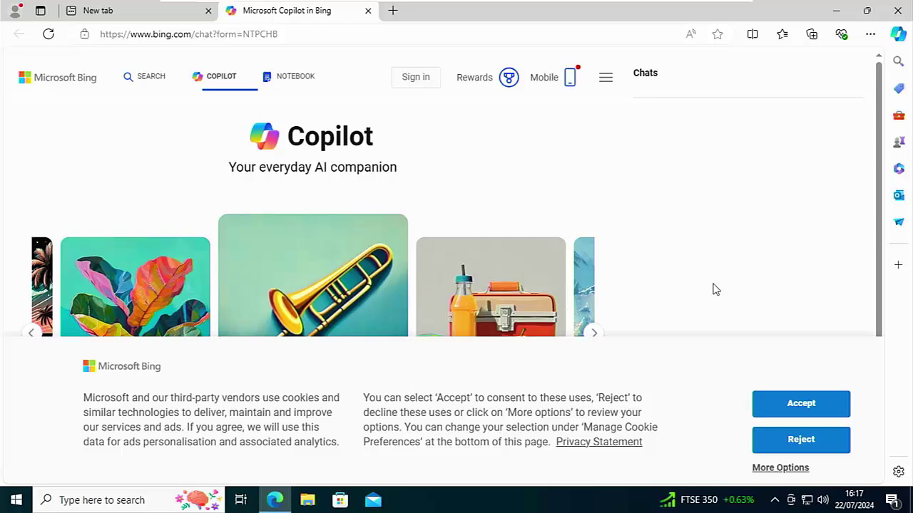
pyautogui.click(776, 411)
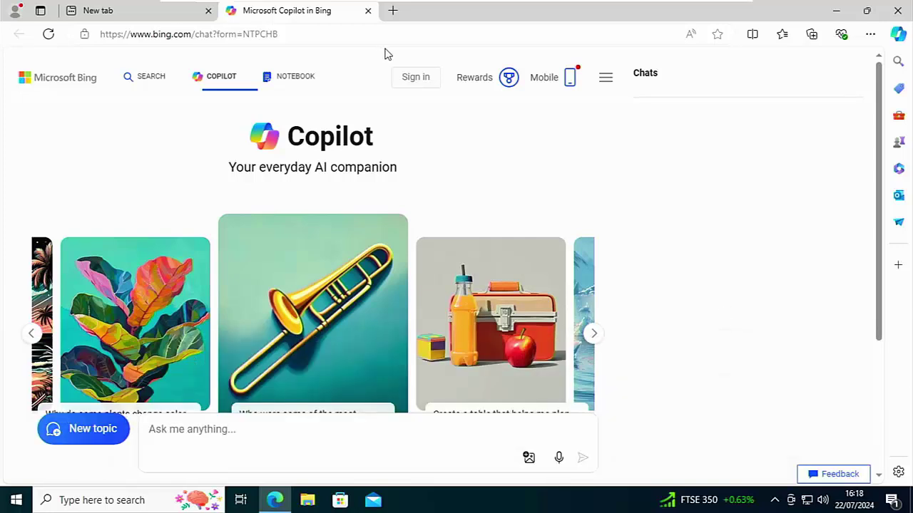
pyautogui.click(368, 10)
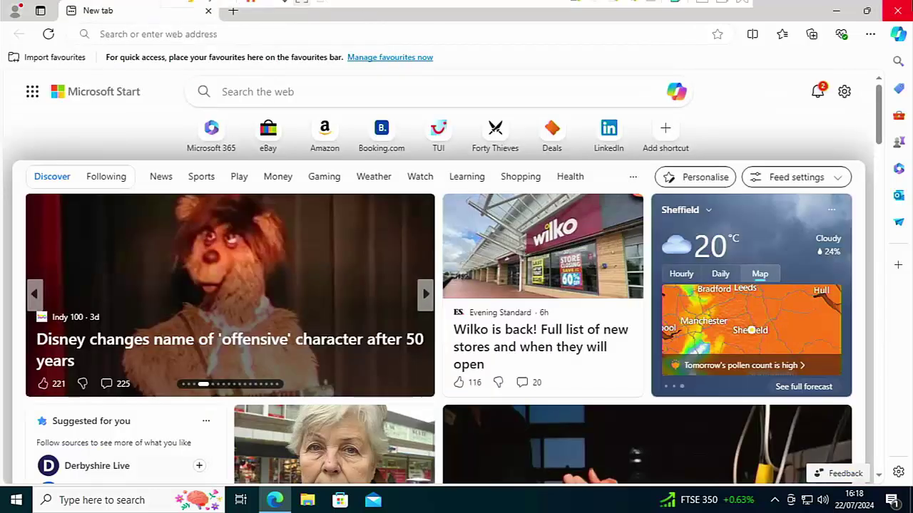
pyautogui.moveTo(554, 4)
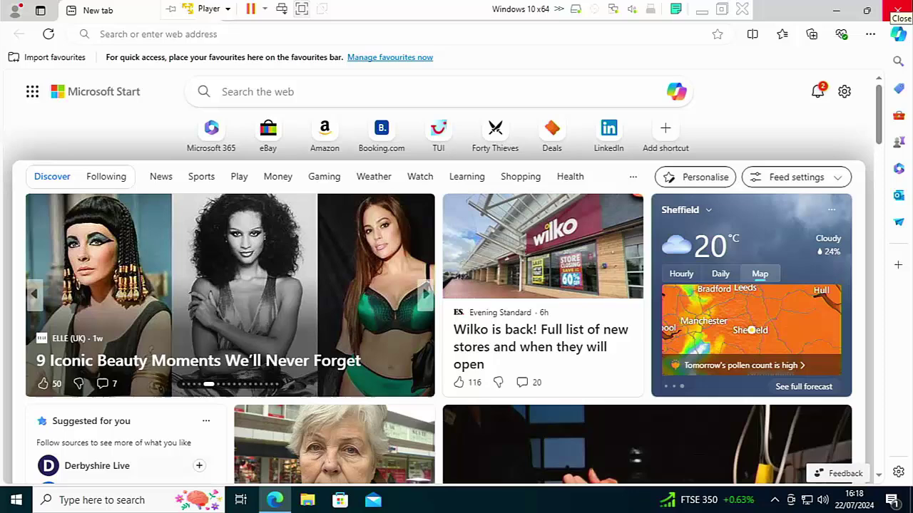